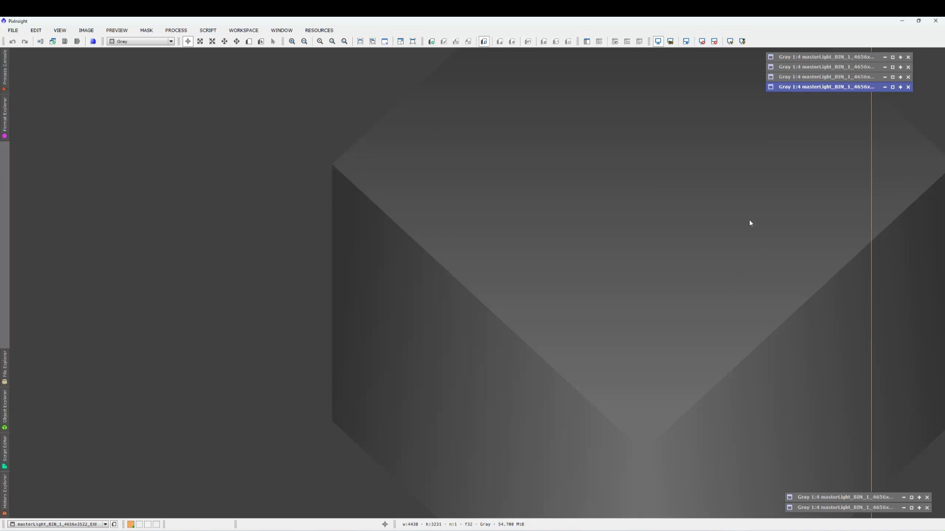
Restore the four M101 master windows and apply STF AutoStretch to the BLUE master.
{"action": "left_click", "coordinate": [893, 88]}
{"action": "left_click", "coordinate": [892, 77]}
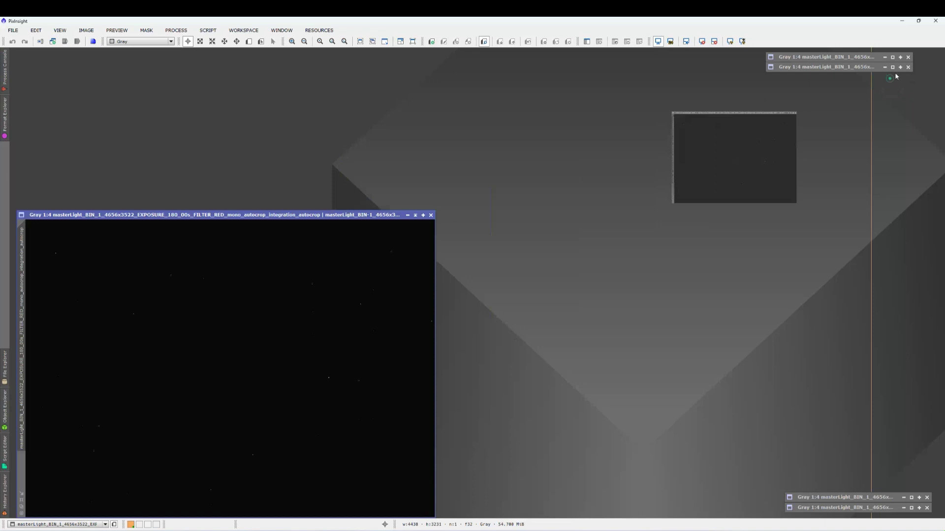
{"action": "left_click", "coordinate": [893, 67]}
{"action": "left_click", "coordinate": [893, 57]}
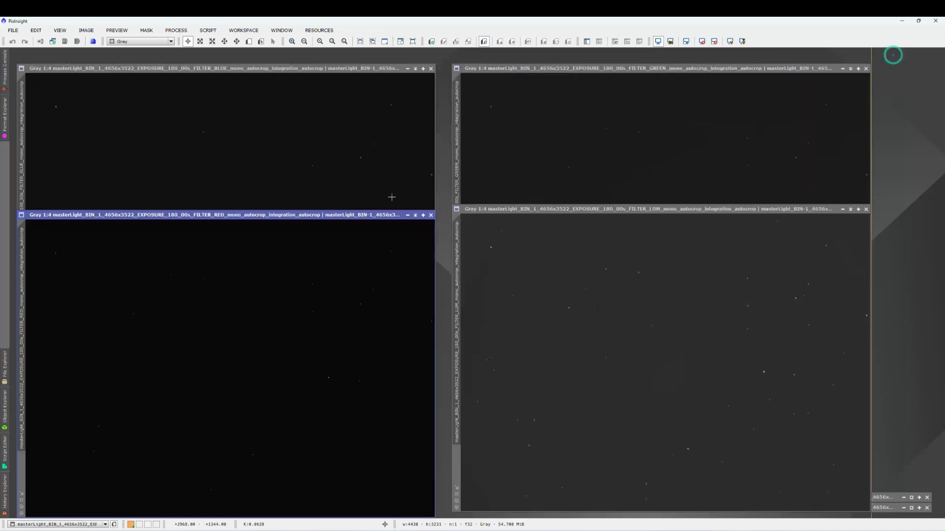
{"action": "left_click", "coordinate": [360, 125]}
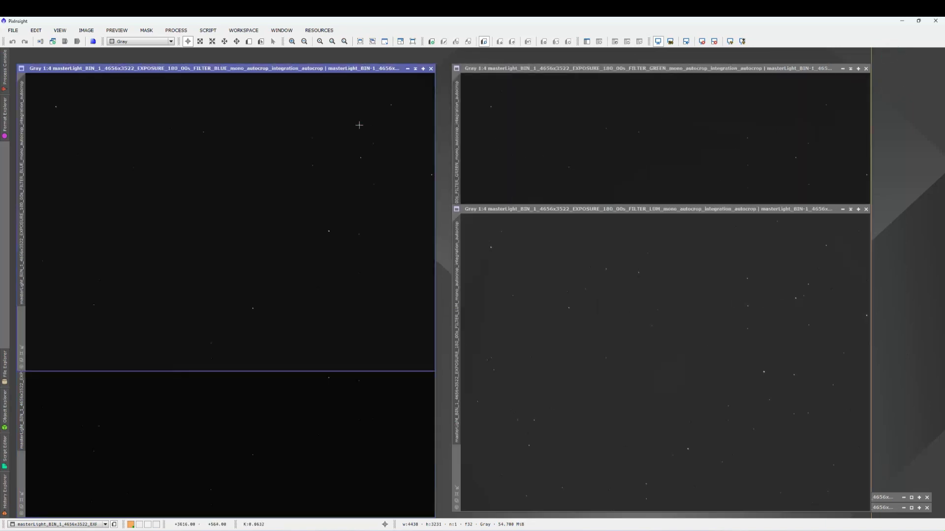
{"action": "left_click", "coordinate": [731, 42]}
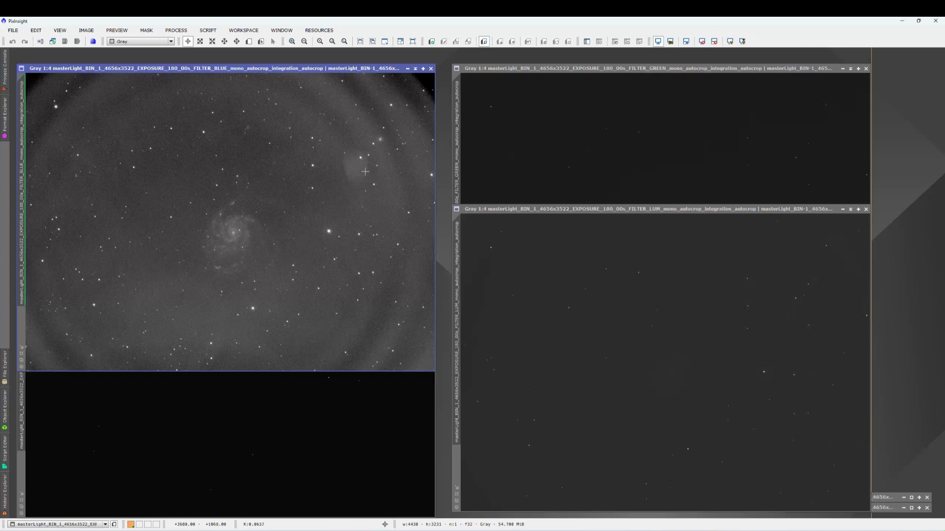
Apply STF AutoStretch to the RED, GREEN and LUM masters in turn.
{"action": "left_click", "coordinate": [313, 429]}
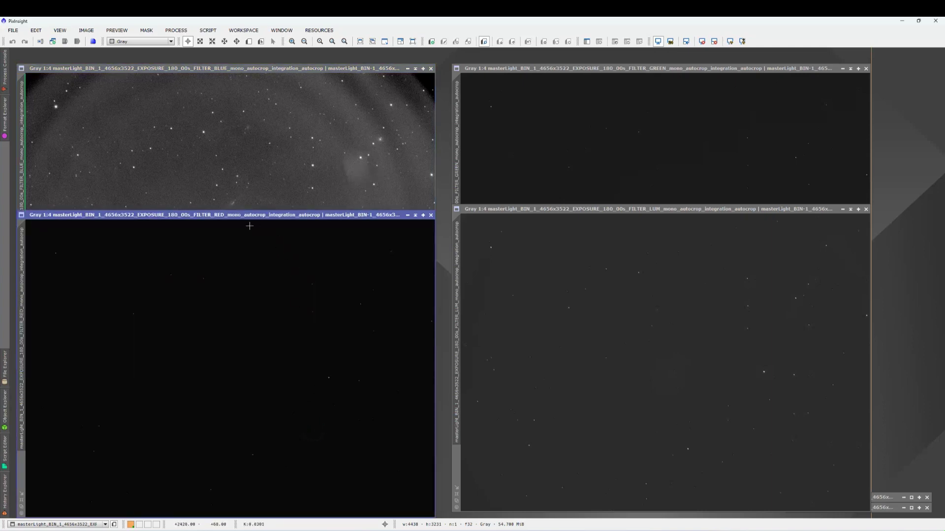
{"action": "left_click", "coordinate": [731, 42]}
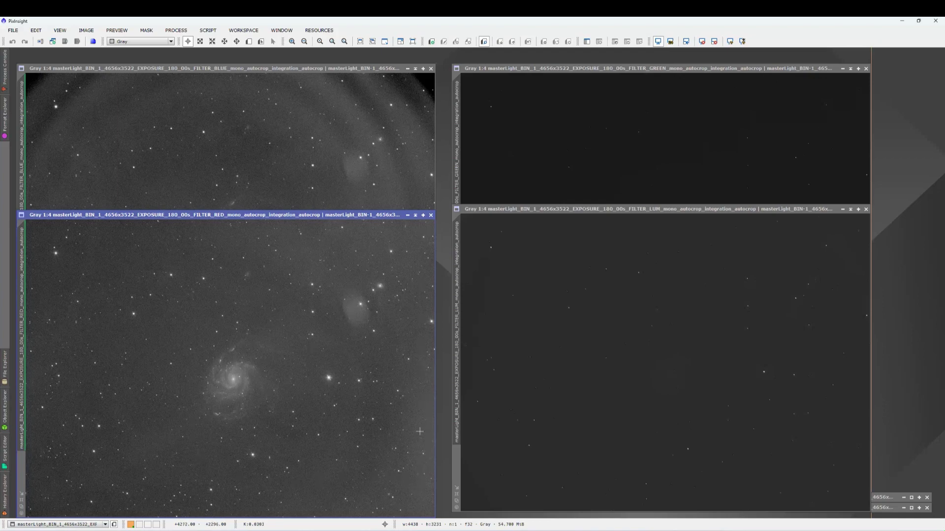
{"action": "left_click", "coordinate": [530, 133]}
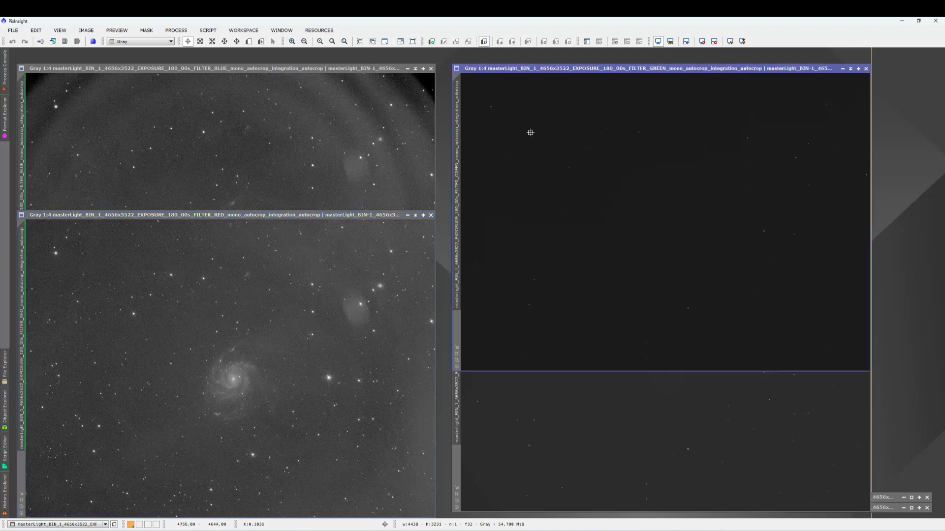
{"action": "left_click", "coordinate": [730, 41]}
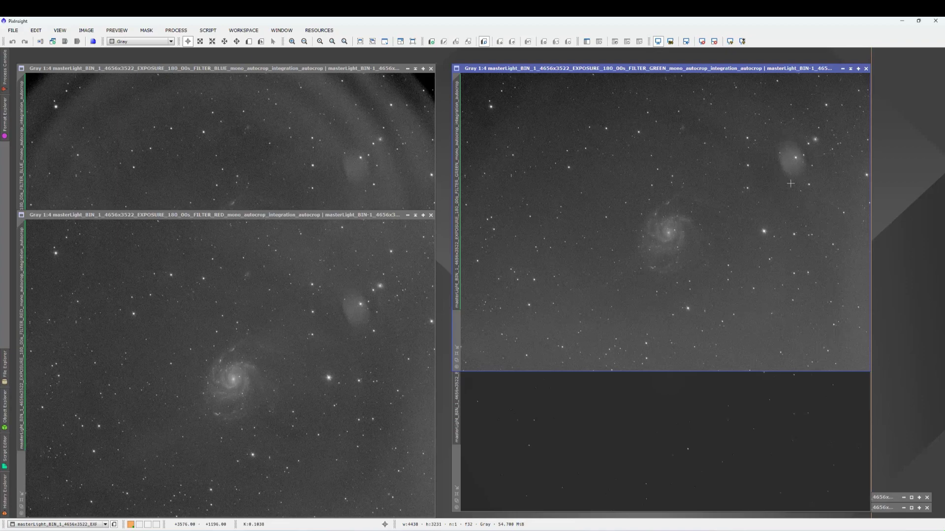
{"action": "left_click", "coordinate": [671, 443]}
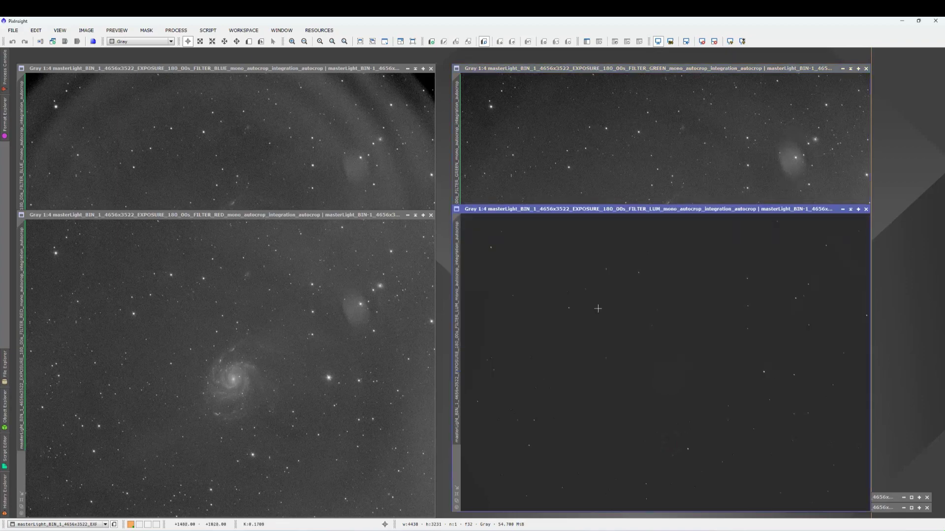
{"action": "left_click", "coordinate": [731, 41]}
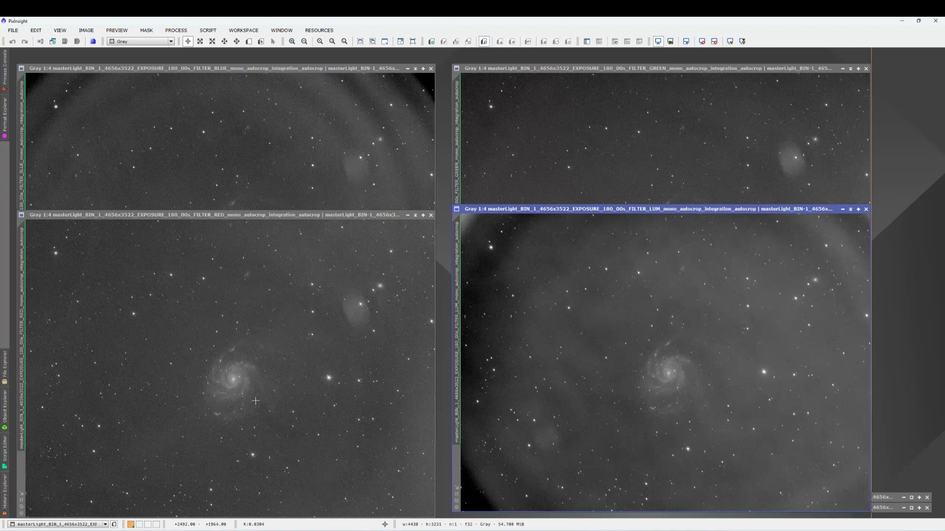
Bring the BLUE, GREEN and LUM masters forward, then zoom LUM to 1:1 on the galaxy.
{"action": "left_click", "coordinate": [256, 169]}
{"action": "left_click", "coordinate": [706, 163]}
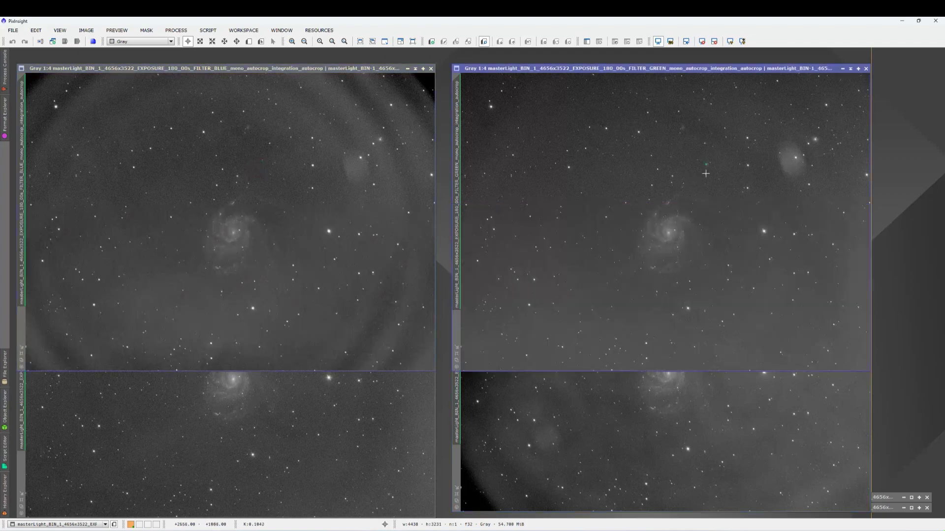
{"action": "left_click", "coordinate": [607, 415]}
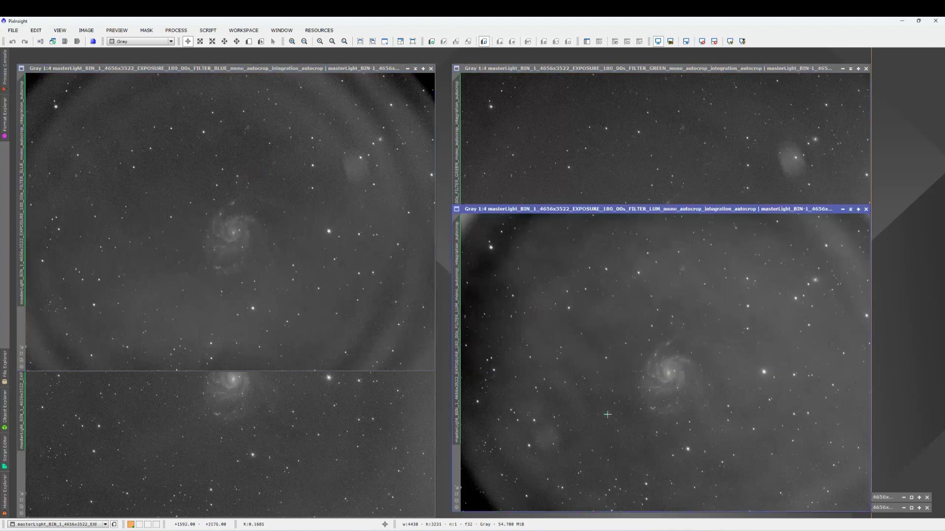
{"action": "scroll", "coordinate": [685, 394], "scroll_direction": "down", "scroll_amount": 2}
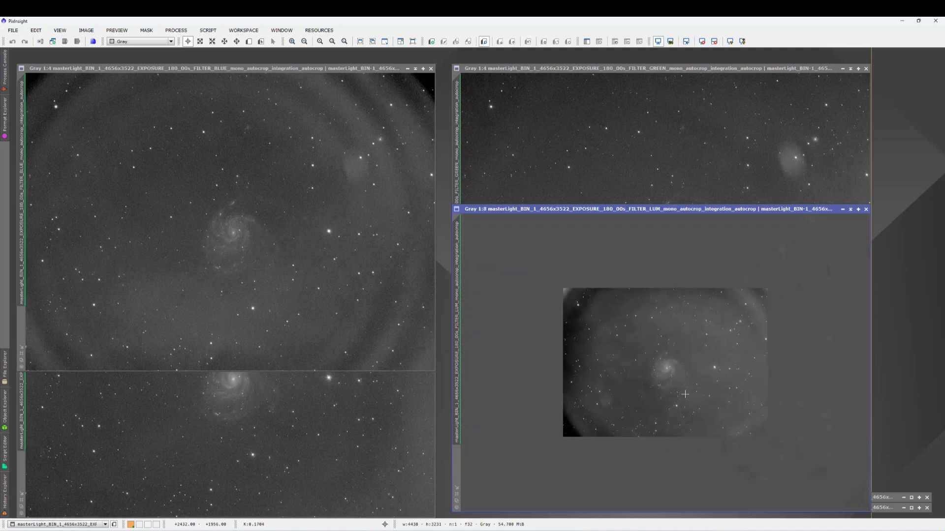
{"action": "scroll", "coordinate": [685, 394], "scroll_direction": "up", "scroll_amount": 5}
{"action": "scroll", "coordinate": [685, 394], "scroll_direction": "down", "scroll_amount": 1}
{"action": "scroll", "coordinate": [685, 393], "scroll_direction": "up", "scroll_amount": 1}
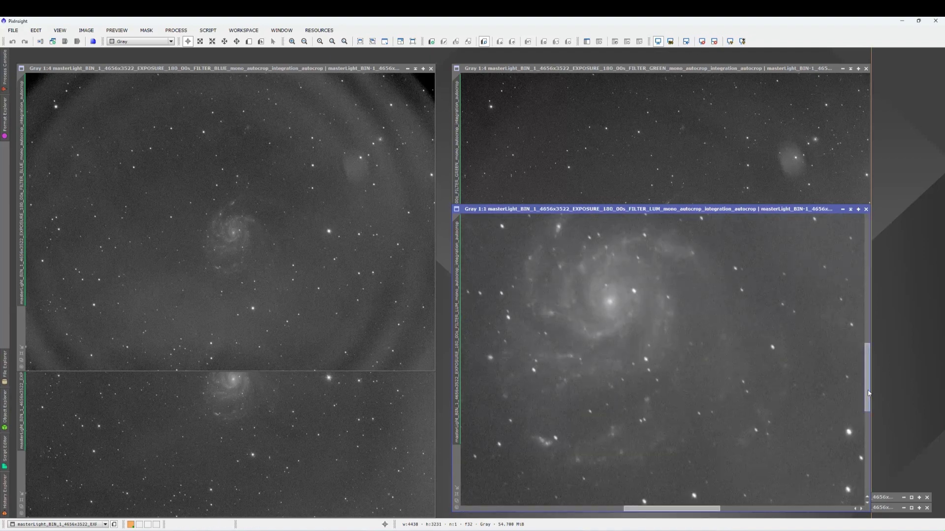
{"action": "left_click_drag", "start_coordinate": [867, 403], "coordinate": [868, 390]}
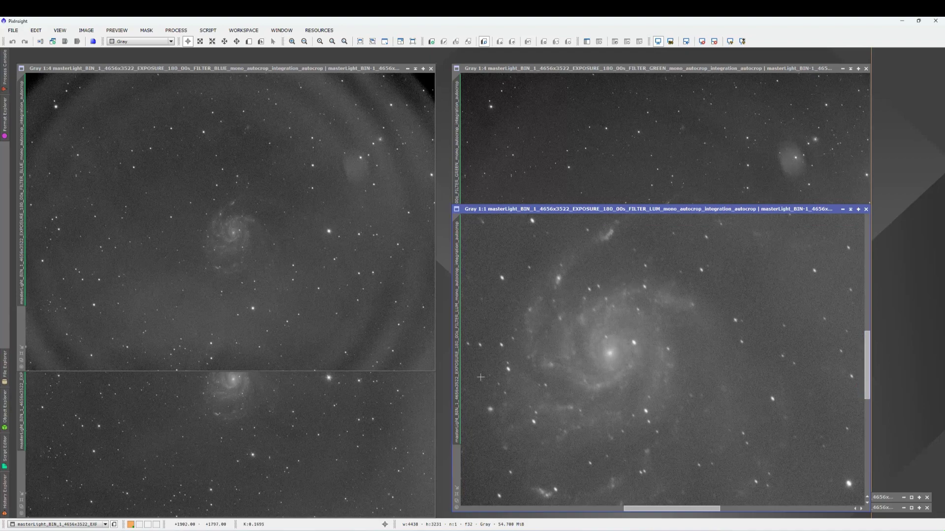
Zoom the RED master in on M101 and collapse the LUM master window.
{"action": "left_click", "coordinate": [254, 414]}
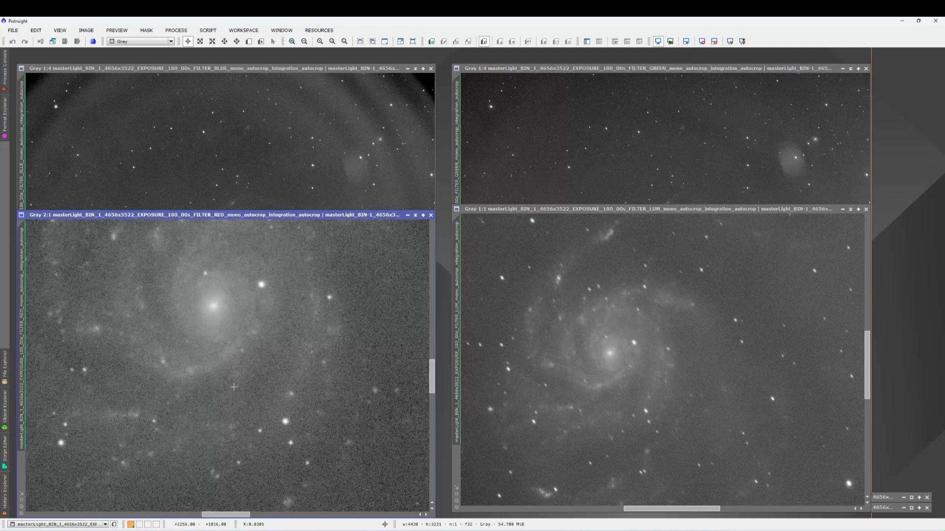
{"action": "scroll", "coordinate": [234, 388], "scroll_direction": "down", "scroll_amount": 1}
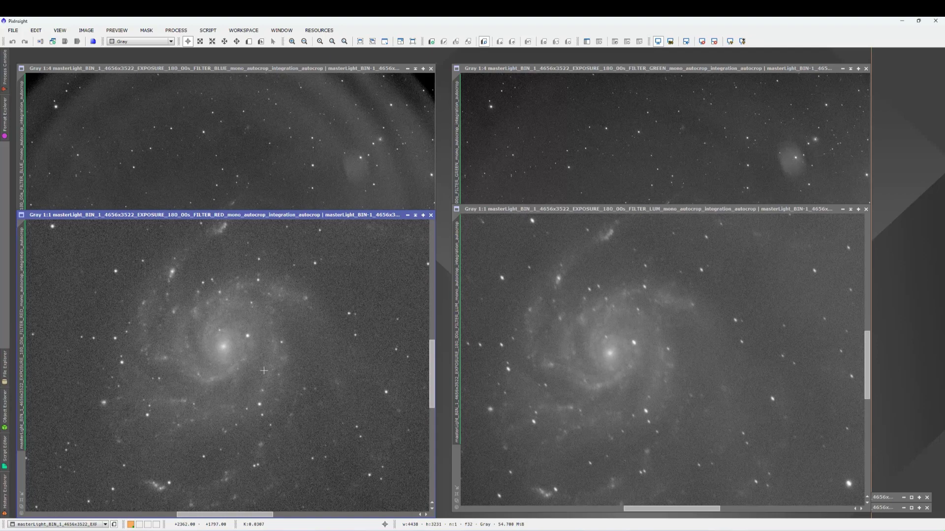
{"action": "left_click", "coordinate": [849, 212]}
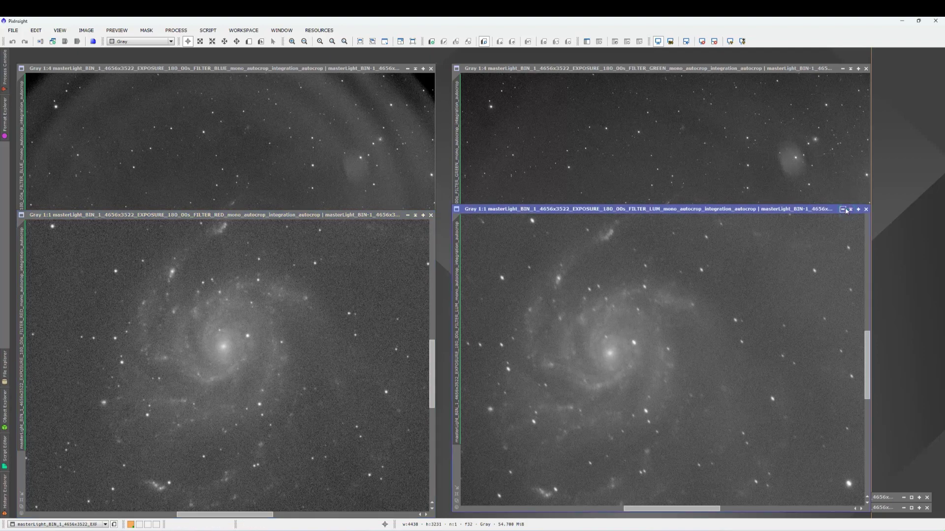
{"action": "left_click", "coordinate": [850, 209]}
Shade the GREEN, RED and BLUE M101 windows and restore the OIII and Ha Rosette masters.
{"action": "left_click", "coordinate": [851, 68]}
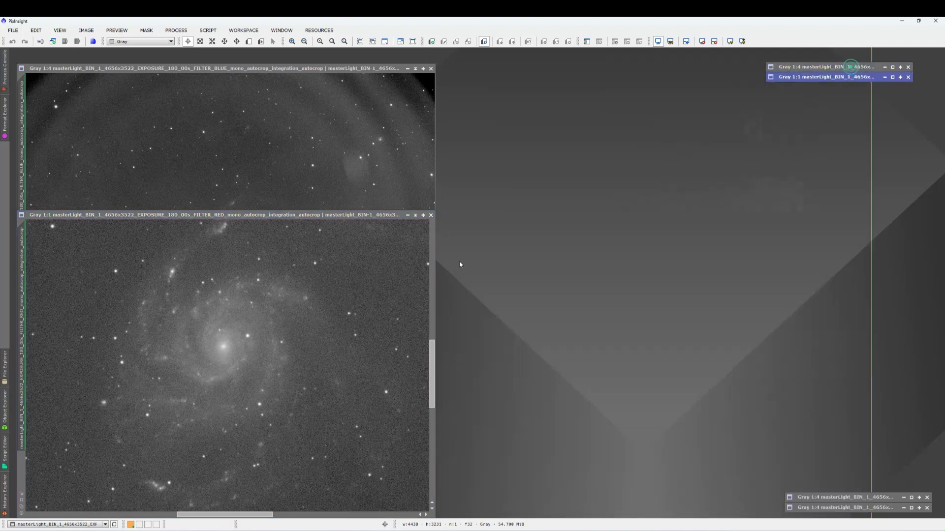
{"action": "left_click", "coordinate": [422, 215]}
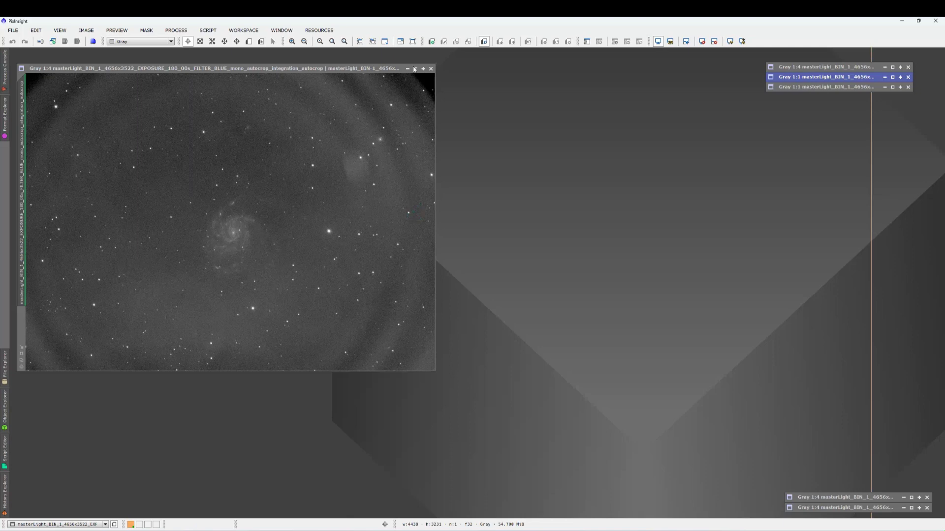
{"action": "left_click", "coordinate": [415, 69]}
{"action": "double_click", "coordinate": [845, 498]}
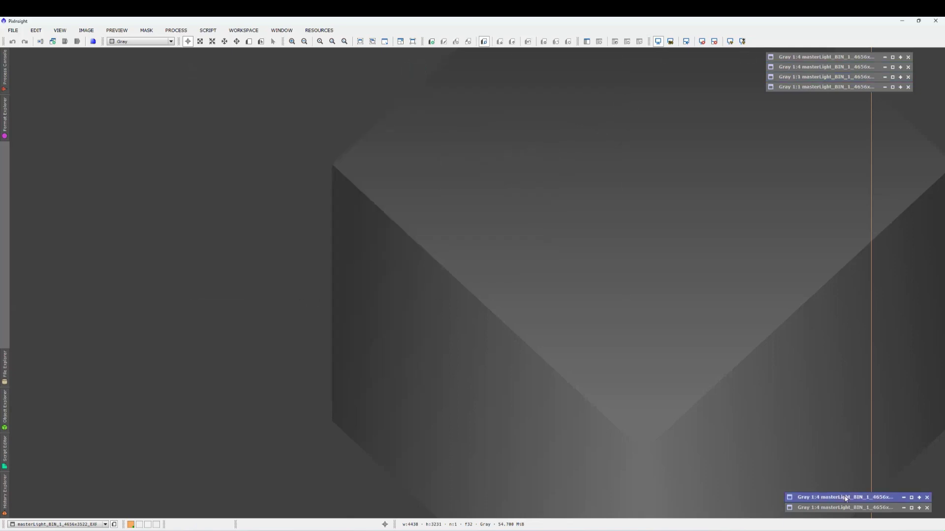
{"action": "double_click", "coordinate": [850, 508]}
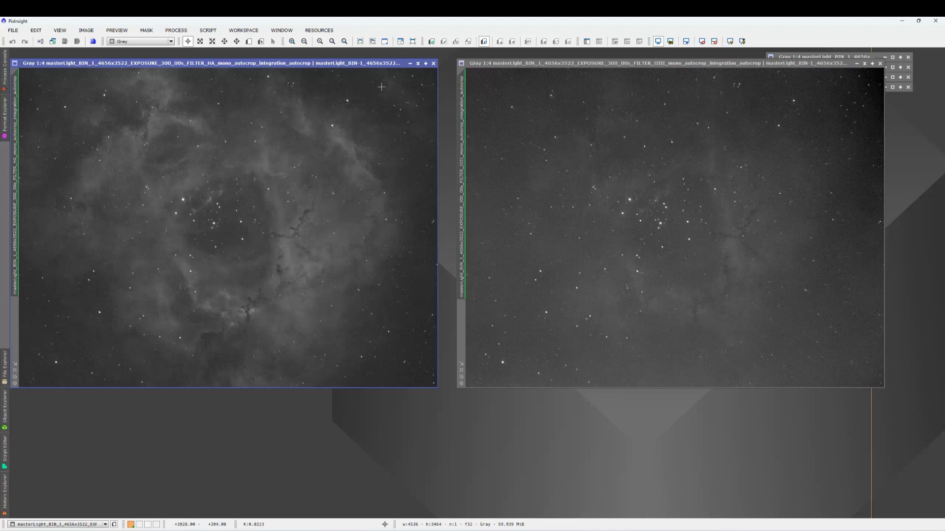
{"action": "scroll", "coordinate": [381, 87], "scroll_direction": "up", "scroll_amount": 5}
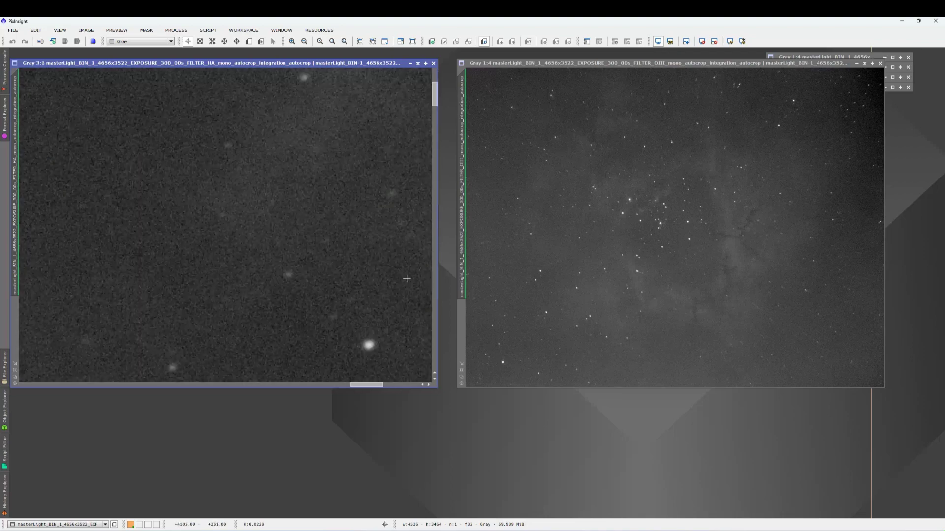
{"action": "left_click_drag", "start_coordinate": [434, 105], "coordinate": [434, 99]}
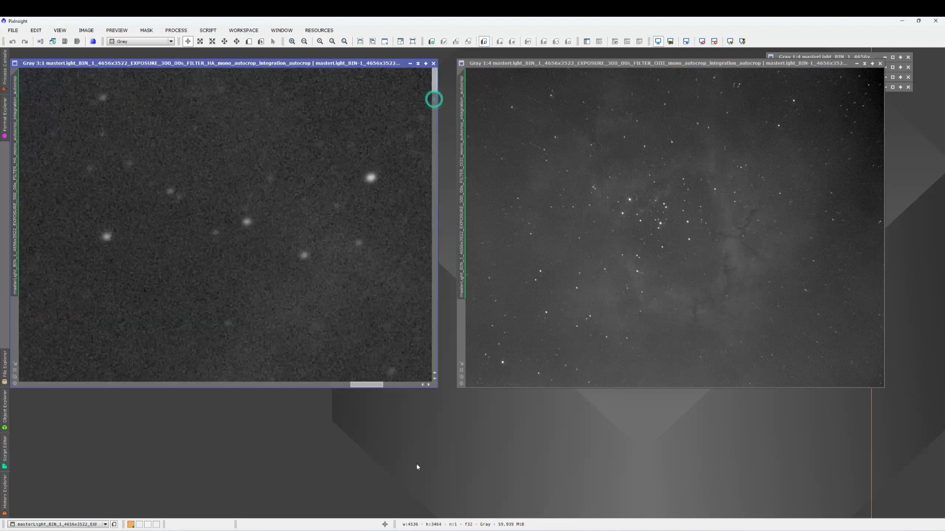
{"action": "left_click_drag", "start_coordinate": [366, 384], "coordinate": [403, 384]}
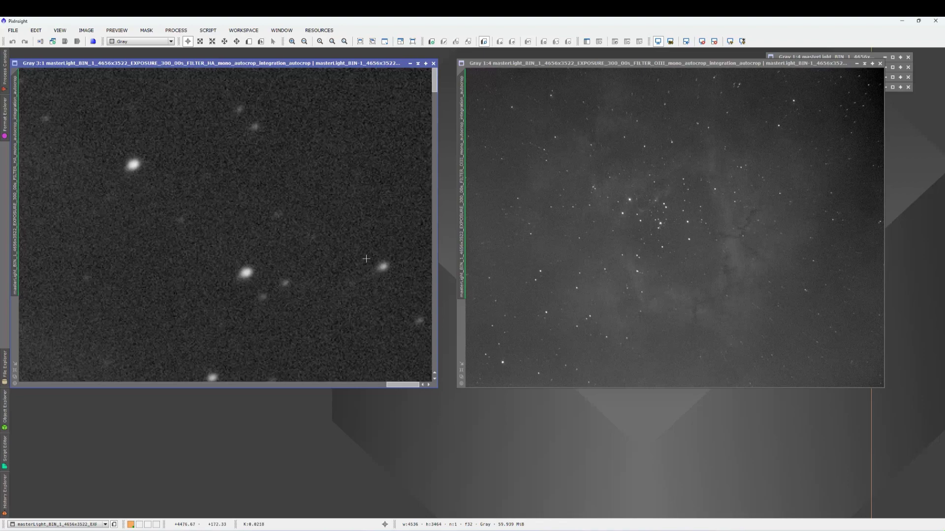
{"action": "scroll", "coordinate": [366, 259], "scroll_direction": "down", "scroll_amount": 3}
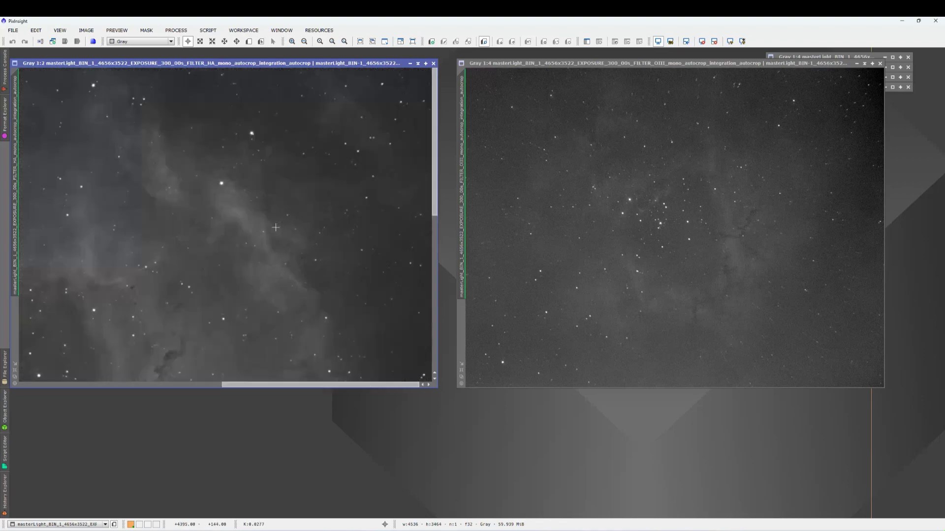
{"action": "scroll", "coordinate": [275, 227], "scroll_direction": "down", "scroll_amount": 2}
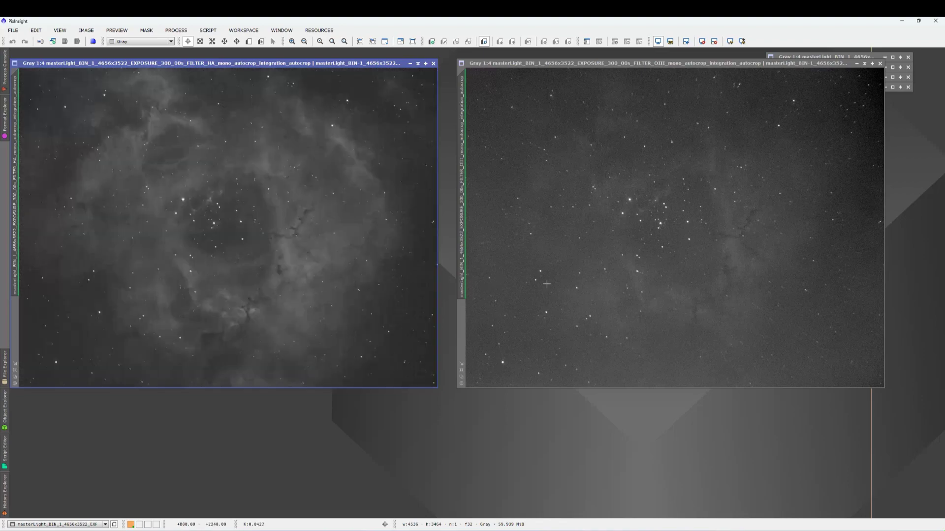
{"action": "scroll", "coordinate": [866, 127], "scroll_direction": "down", "scroll_amount": 1}
{"action": "scroll", "coordinate": [866, 127], "scroll_direction": "up", "scroll_amount": 7}
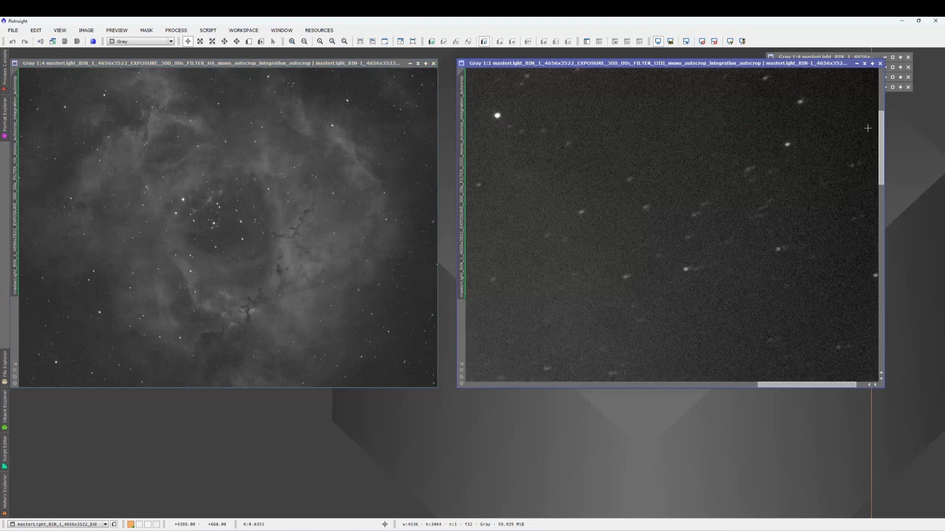
{"action": "left_click_drag", "start_coordinate": [881, 151], "coordinate": [882, 101]}
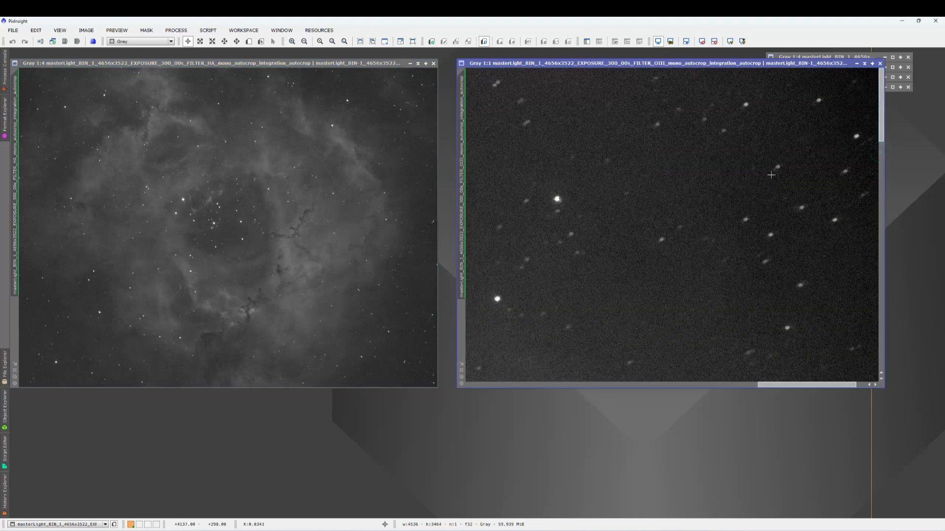
{"action": "left_click_drag", "start_coordinate": [776, 385], "coordinate": [790, 384]}
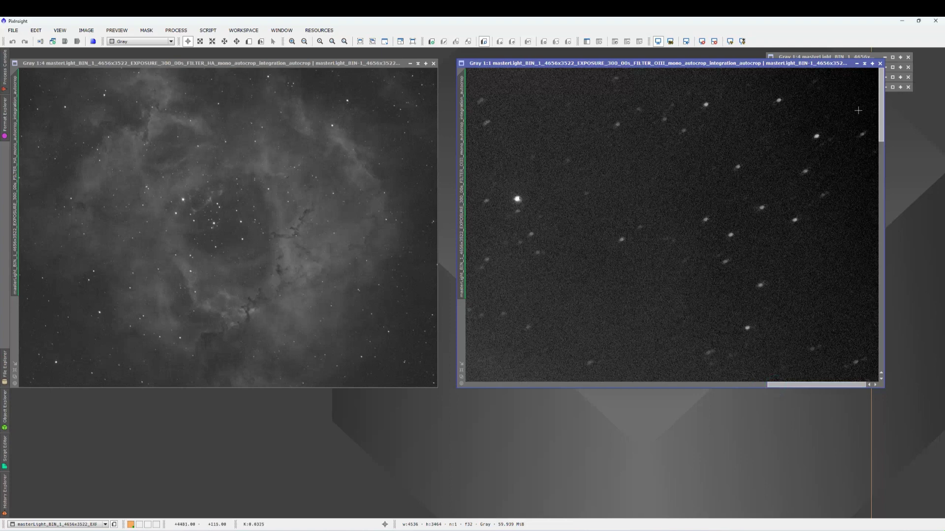
{"action": "left_click", "coordinate": [882, 106]}
{"action": "scroll", "coordinate": [716, 215], "scroll_direction": "down", "scroll_amount": 3}
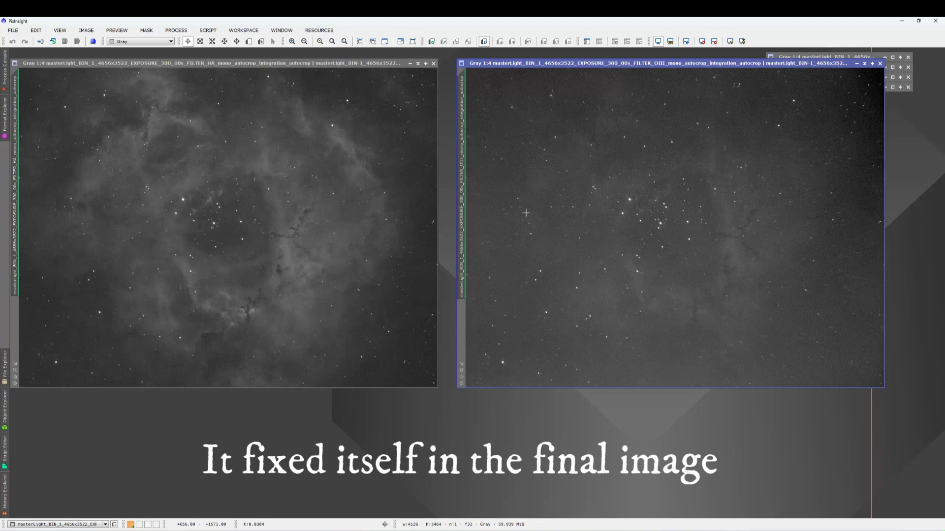
{"action": "scroll", "coordinate": [500, 365], "scroll_direction": "up", "scroll_amount": 6}
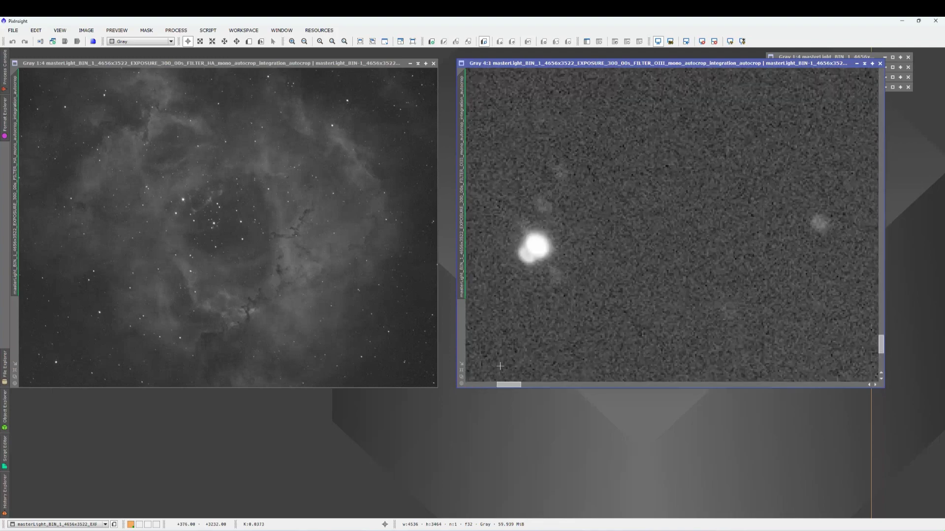
{"action": "left_click_drag", "start_coordinate": [509, 385], "coordinate": [490, 385]}
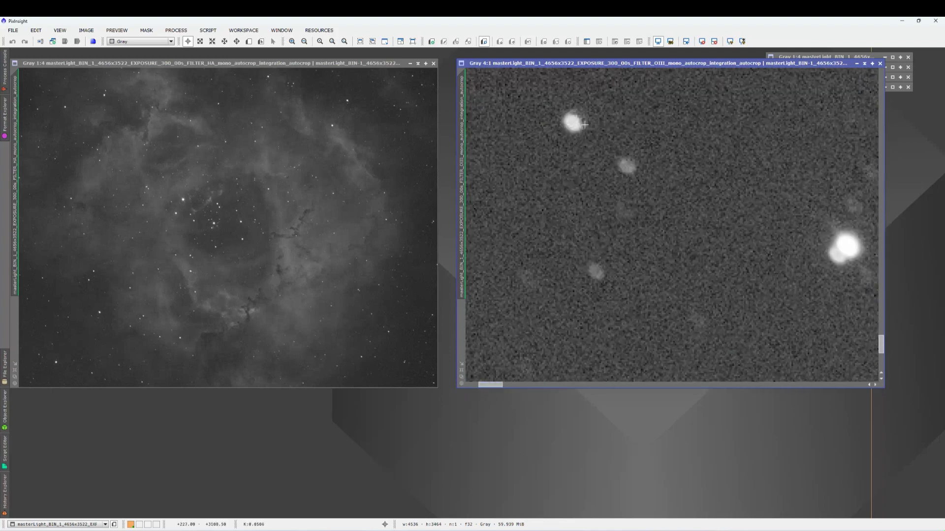
{"action": "scroll", "coordinate": [763, 293], "scroll_direction": "down", "scroll_amount": 5}
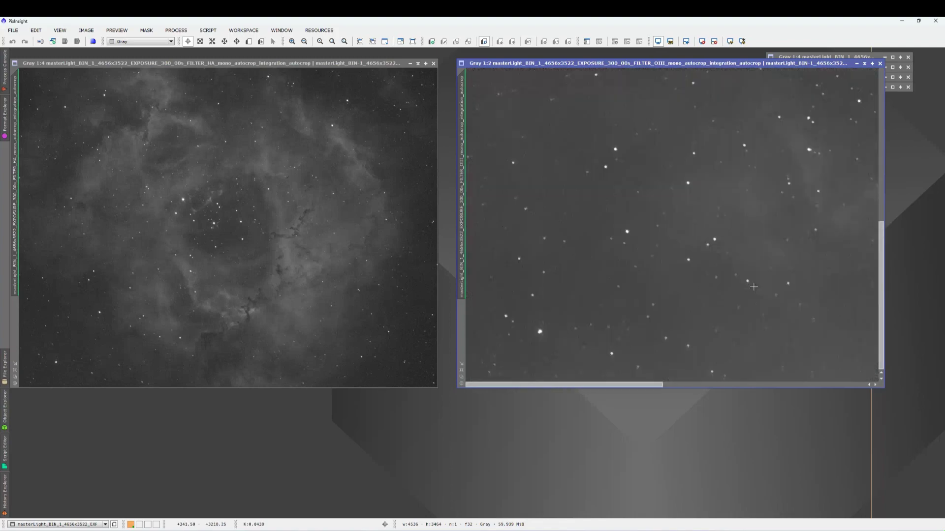
{"action": "scroll", "coordinate": [754, 287], "scroll_direction": "down", "scroll_amount": 1}
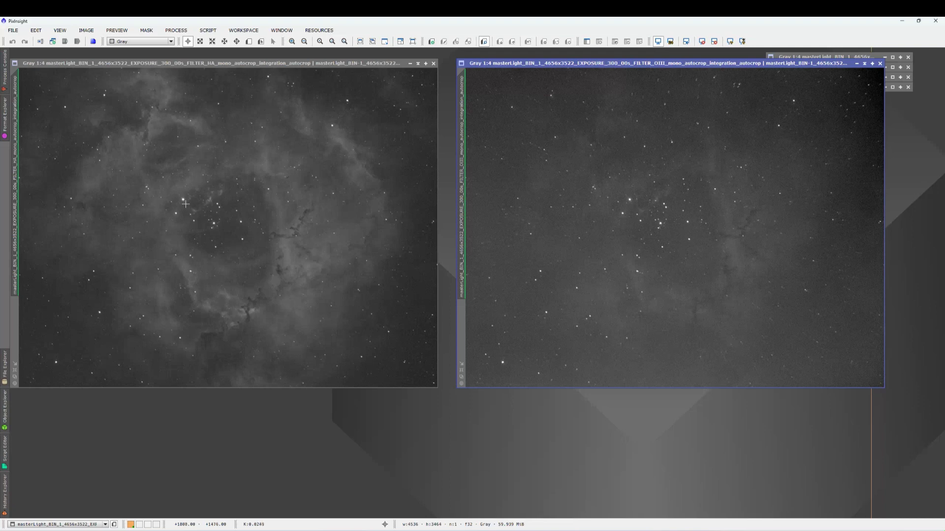
Move the Ha master window slightly right, toward the OIII master.
{"action": "left_click", "coordinate": [33, 63]}
{"action": "left_click_drag", "start_coordinate": [33, 63], "coordinate": [41, 63]}
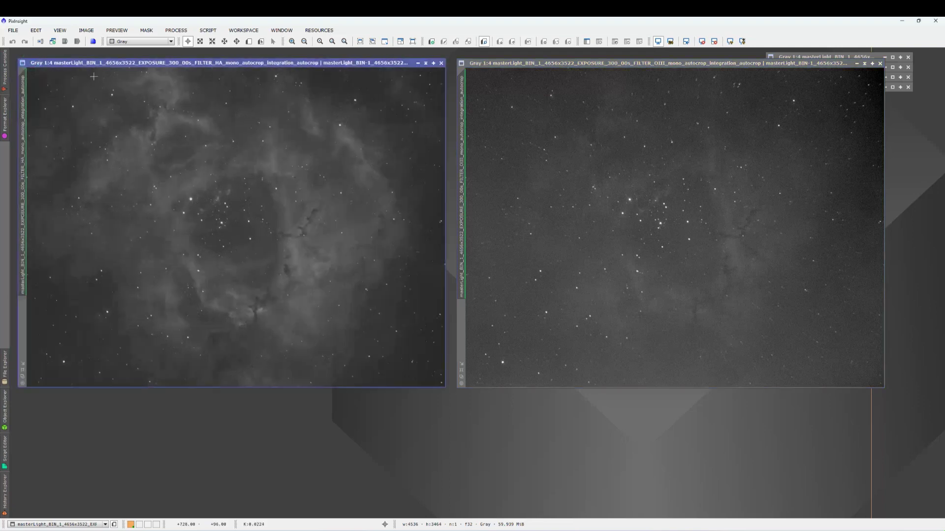